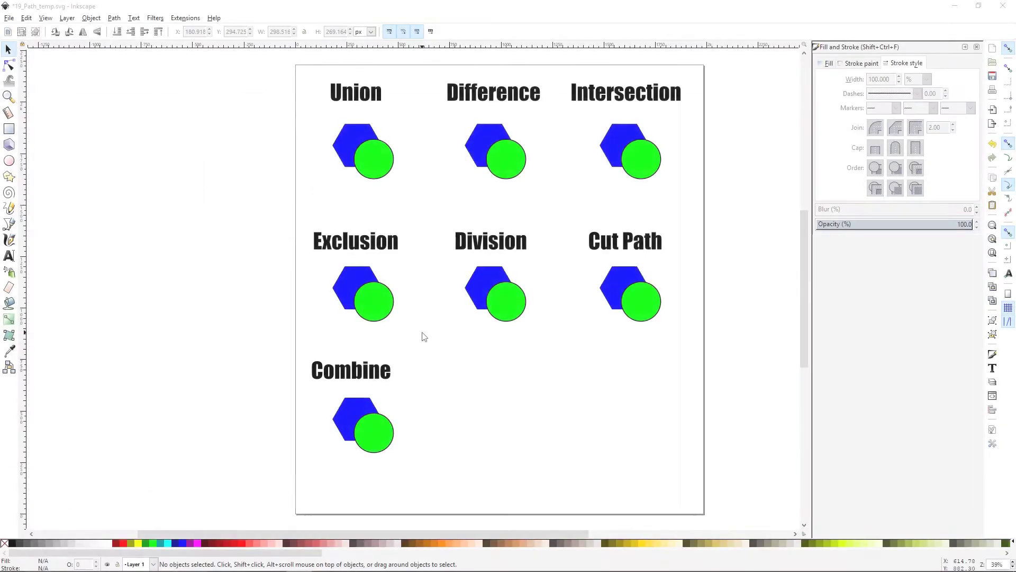
Show the Path menu's boolean operations, closing it once and reopening it, with no shapes selected
{"action": "left_click", "coordinate": [115, 19]}
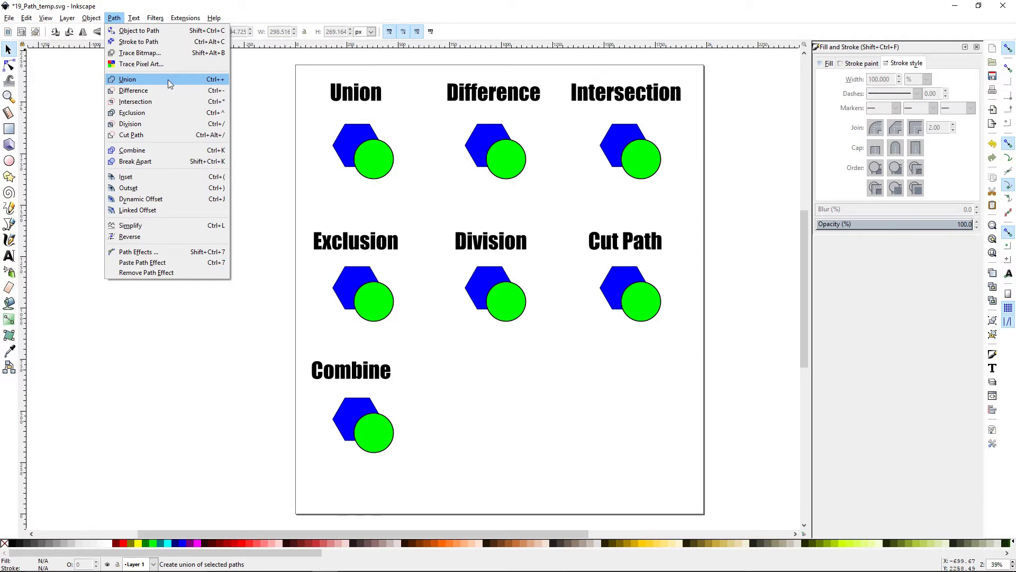
{"action": "left_click", "coordinate": [296, 148]}
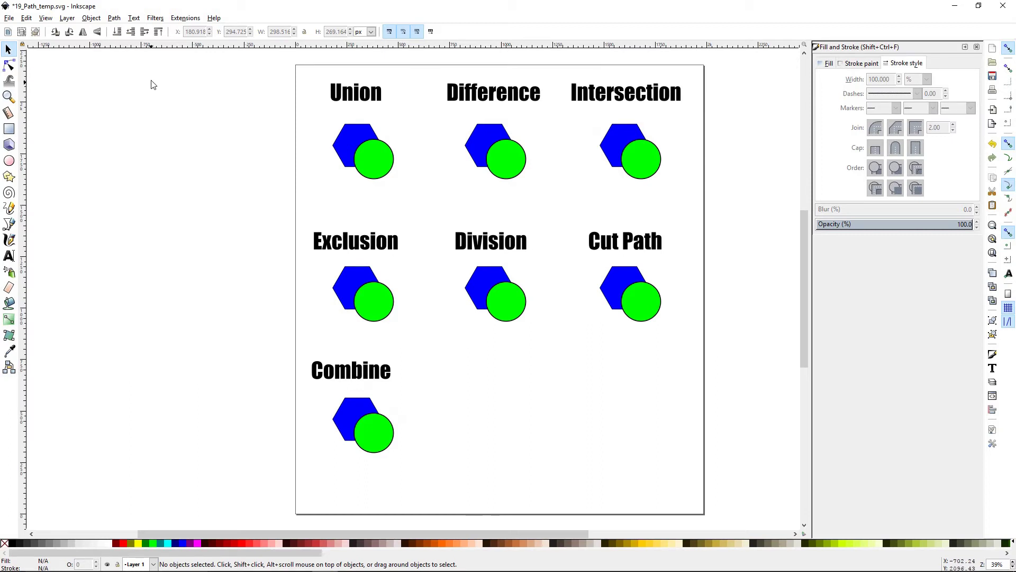
{"action": "left_click", "coordinate": [114, 19]}
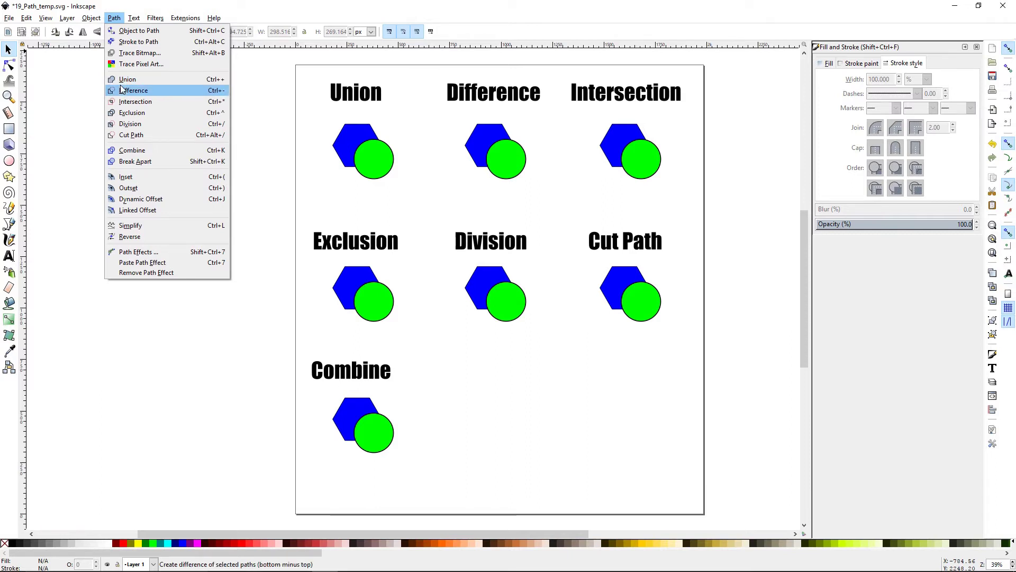
Merge the Union hexagon and circle into one blue shape with Path > Union
{"action": "left_click", "coordinate": [295, 165]}
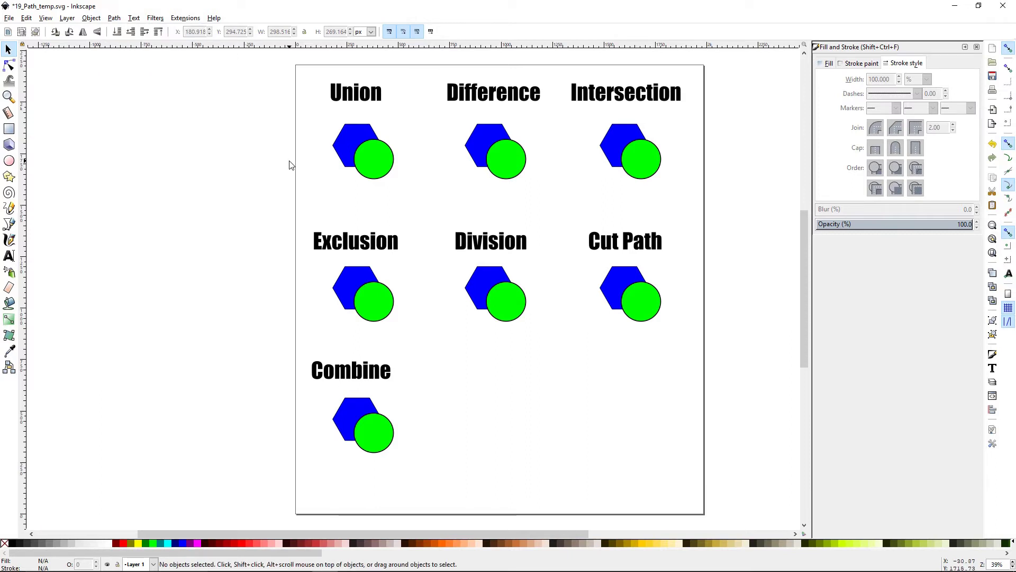
{"action": "left_click_drag", "start_coordinate": [313, 112], "coordinate": [422, 208]}
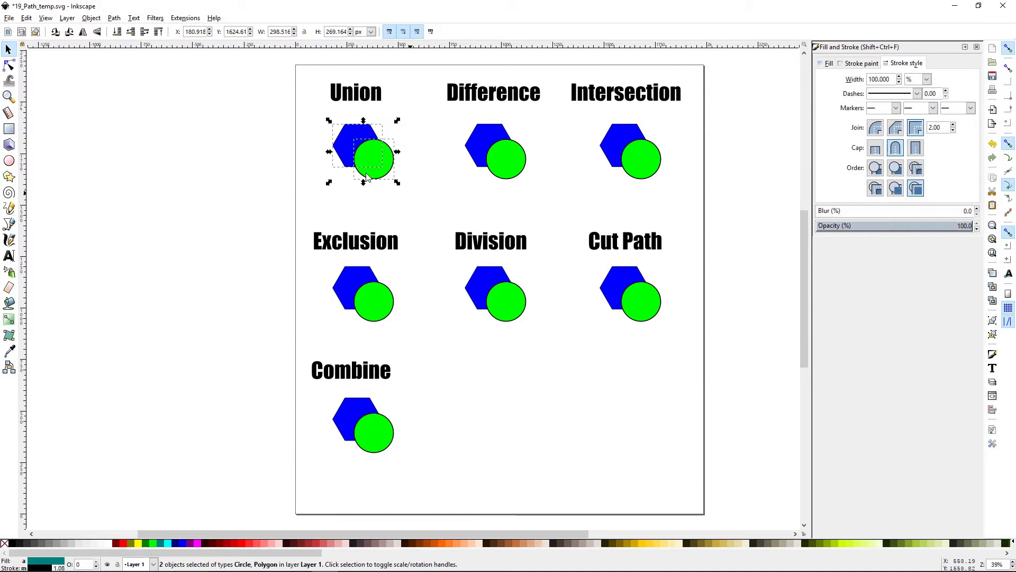
{"action": "left_click", "coordinate": [114, 18]}
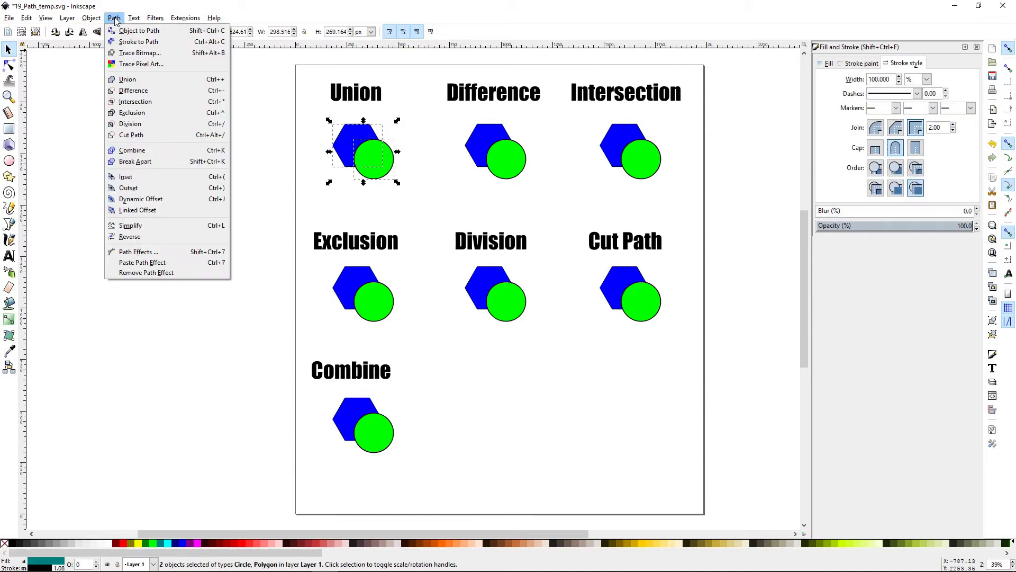
{"action": "left_click", "coordinate": [137, 81]}
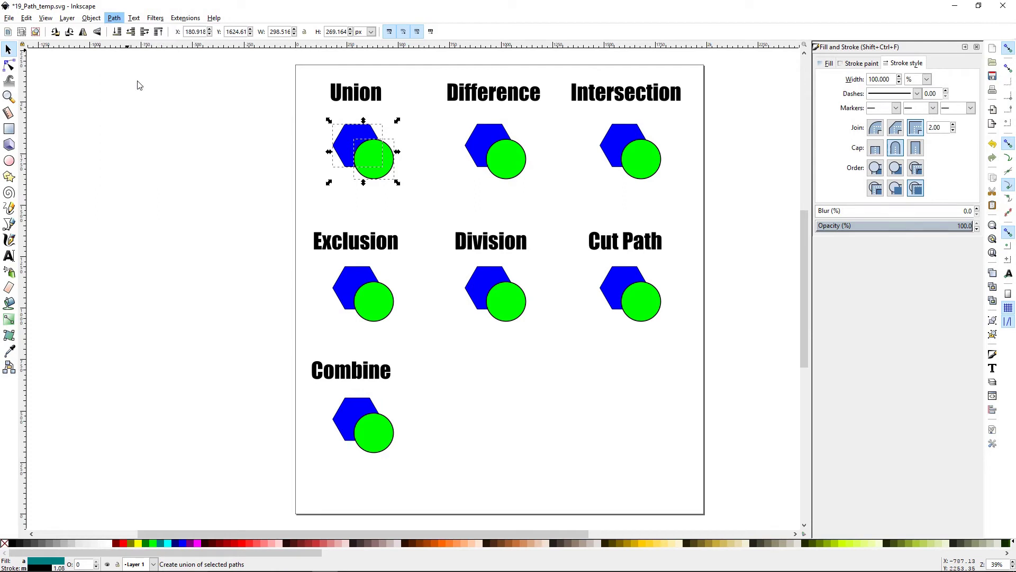
{"action": "left_click", "coordinate": [268, 172]}
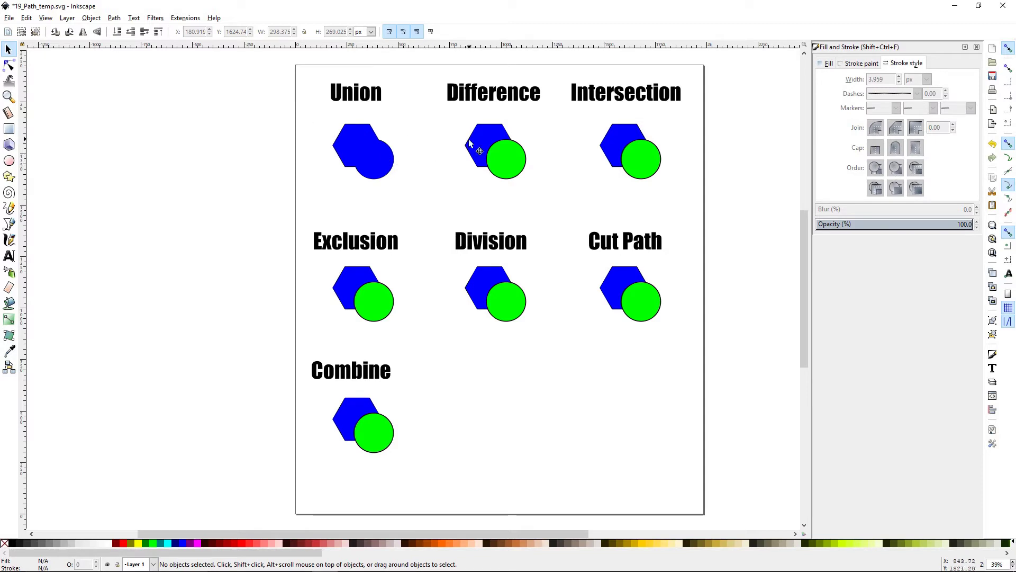
Cut the circle out of the Difference hexagon with Path > Difference
{"action": "left_click_drag", "start_coordinate": [438, 110], "coordinate": [541, 199]}
{"action": "left_click", "coordinate": [114, 18]}
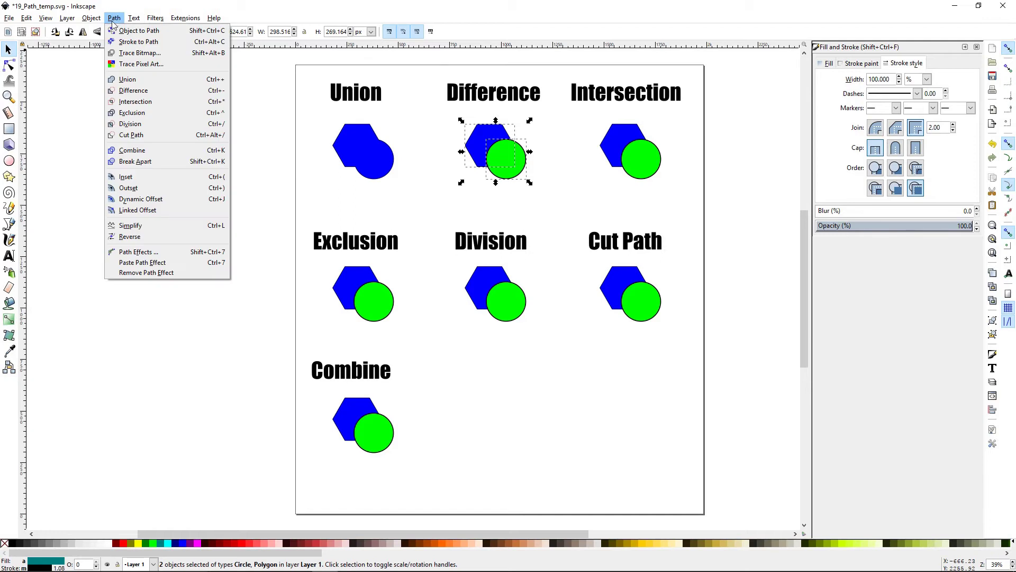
{"action": "left_click", "coordinate": [135, 92]}
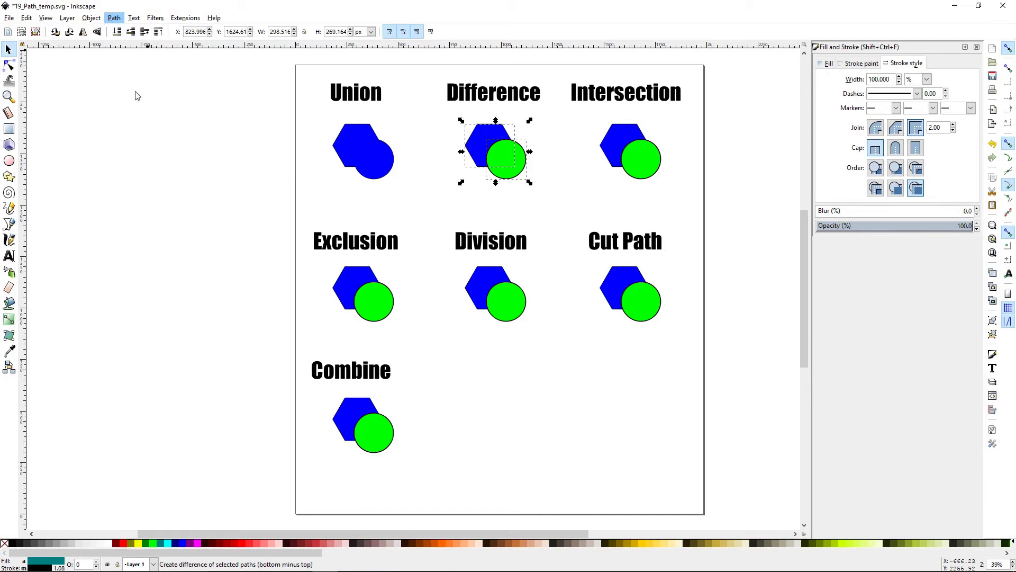
{"action": "left_click", "coordinate": [467, 195]}
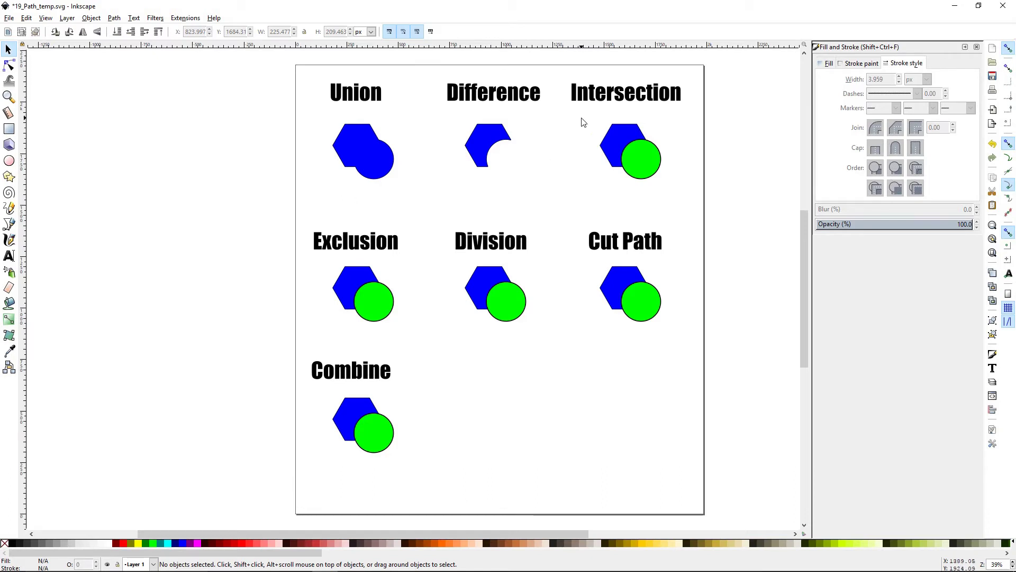
Reduce the Intersection pair to their overlapping piece with Path > Intersection
{"action": "left_click_drag", "start_coordinate": [581, 114], "coordinate": [663, 199]}
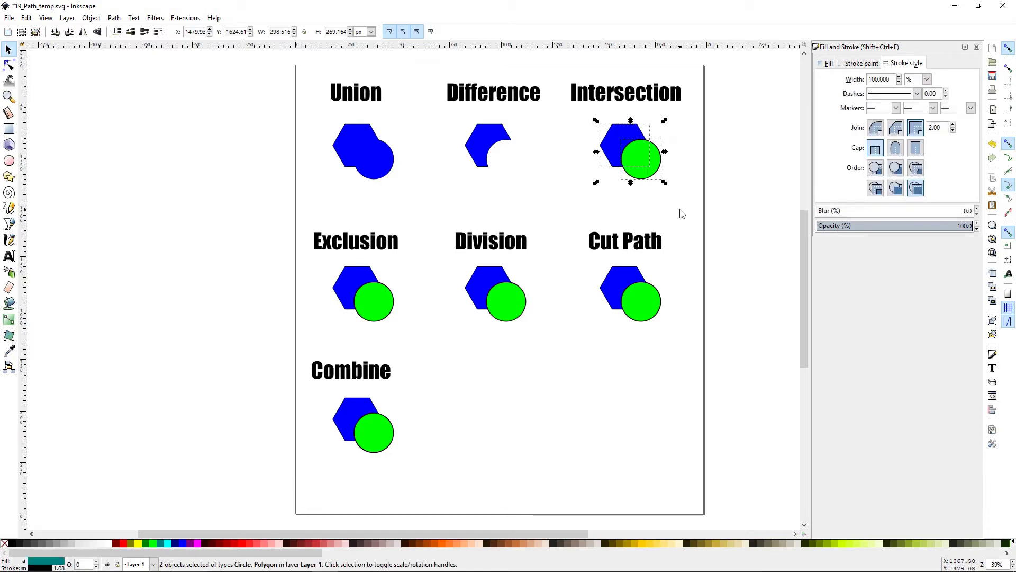
{"action": "left_click", "coordinate": [114, 18]}
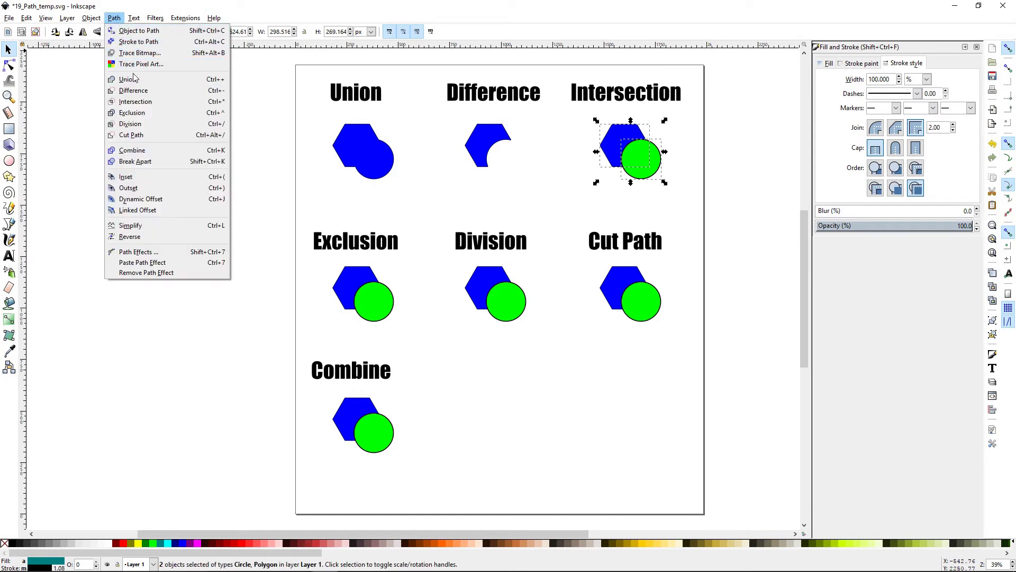
{"action": "left_click", "coordinate": [139, 105]}
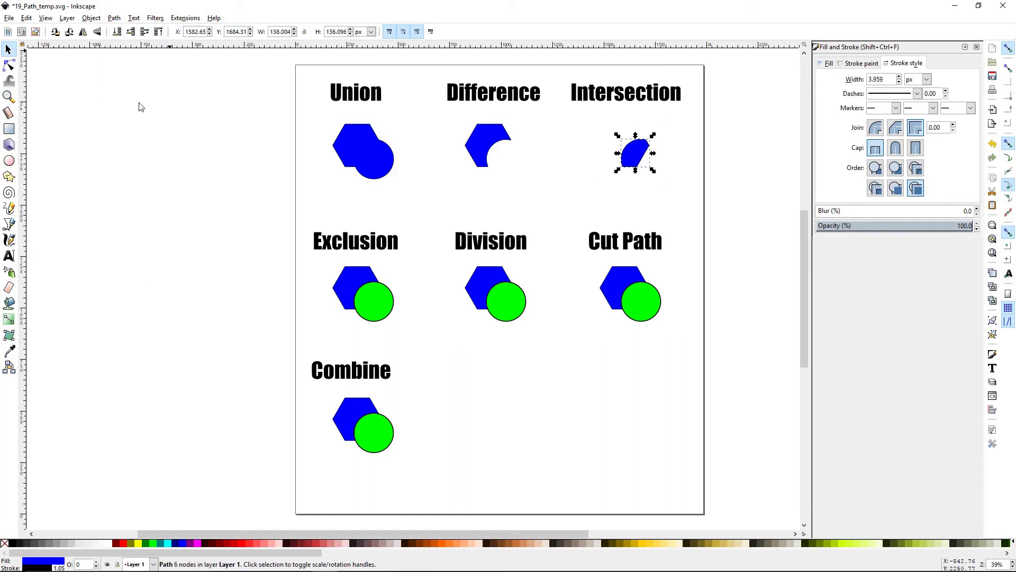
{"action": "left_click", "coordinate": [587, 199]}
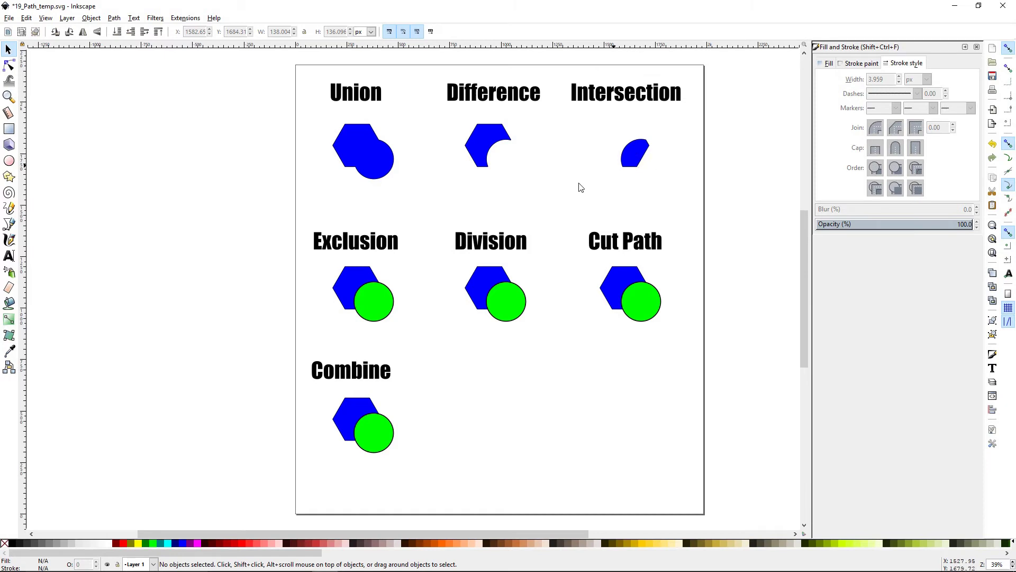
Join the Exclusion pair into one shape with the overlap removed, using Path > Exclusion
{"action": "left_click_drag", "start_coordinate": [318, 259], "coordinate": [412, 329]}
{"action": "left_click", "coordinate": [114, 19]}
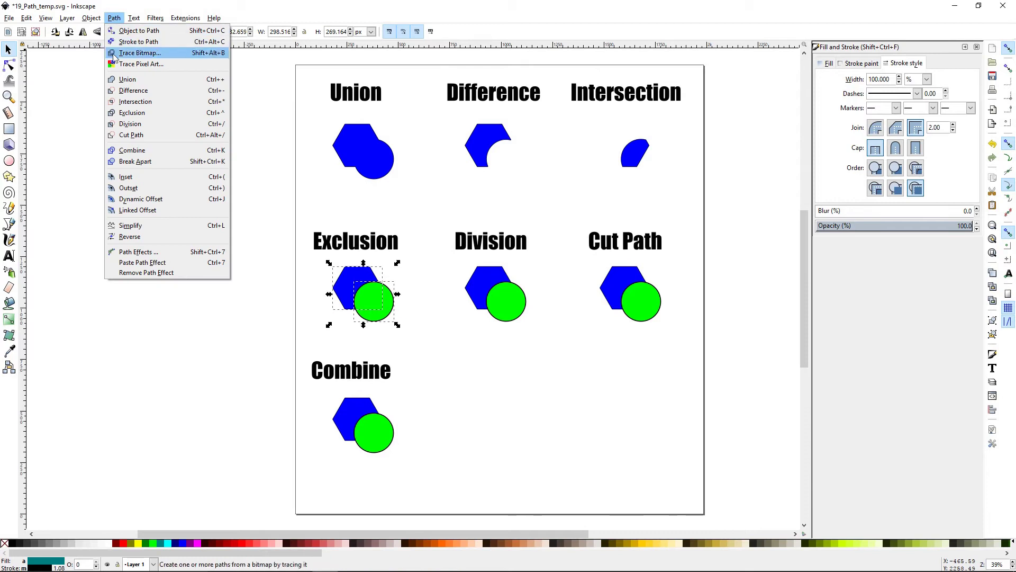
{"action": "left_click", "coordinate": [131, 113]}
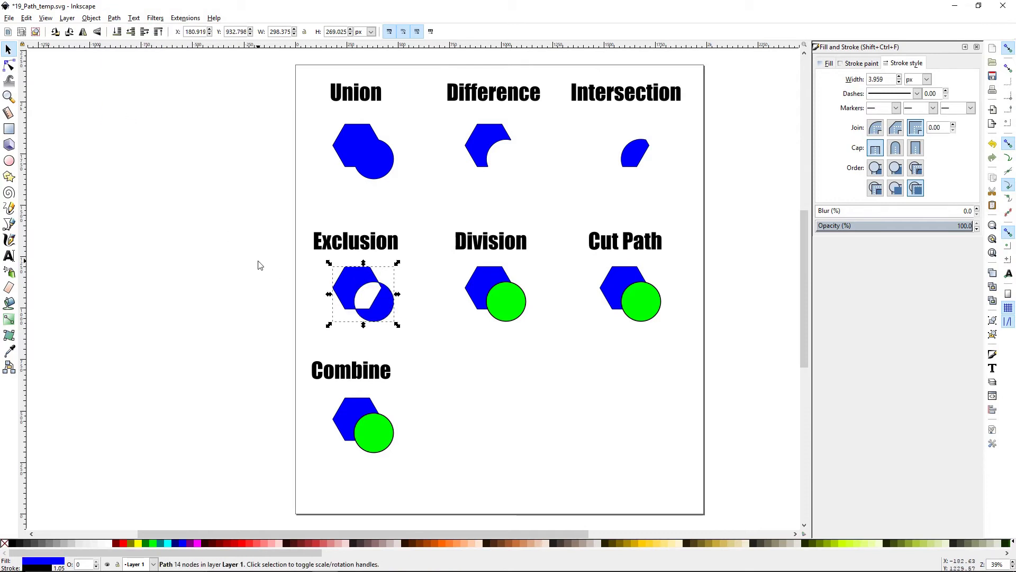
{"action": "left_click", "coordinate": [456, 348]}
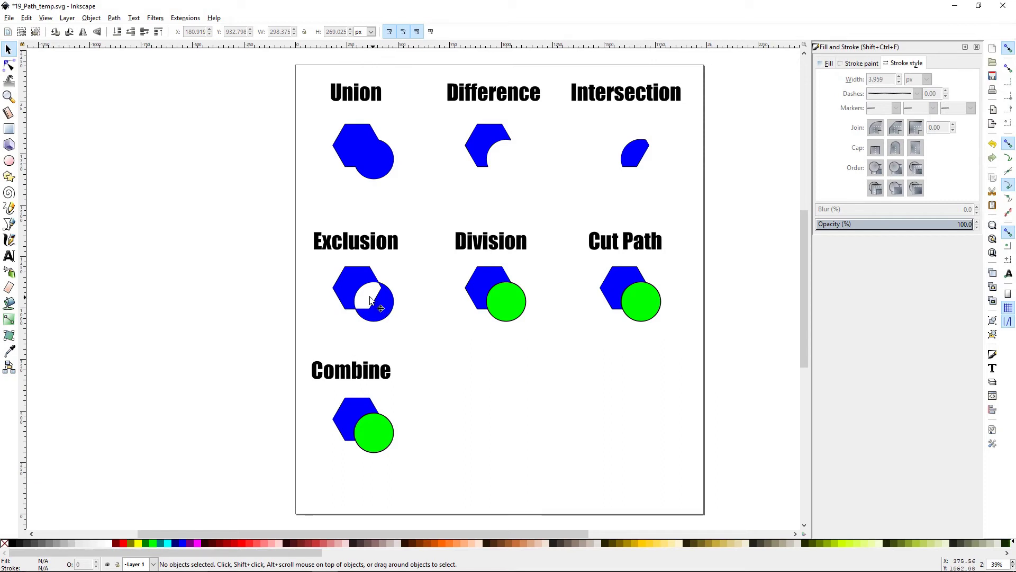
Split the Division hexagon and circle into pieces with Path > Division
{"action": "left_click_drag", "start_coordinate": [449, 260], "coordinate": [553, 358]}
{"action": "left_click", "coordinate": [114, 18]}
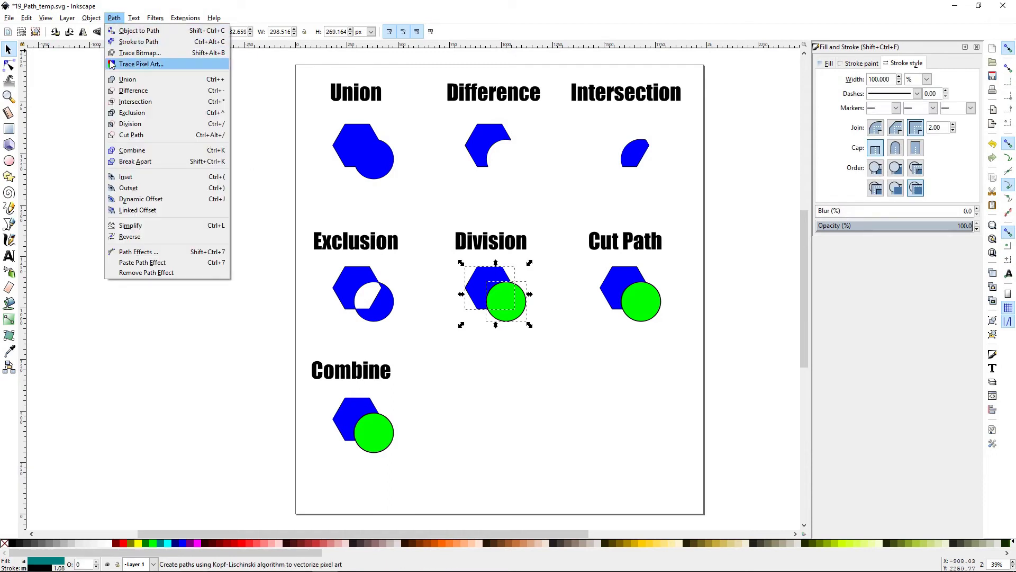
{"action": "left_click", "coordinate": [126, 126]}
{"action": "left_click", "coordinate": [515, 356]}
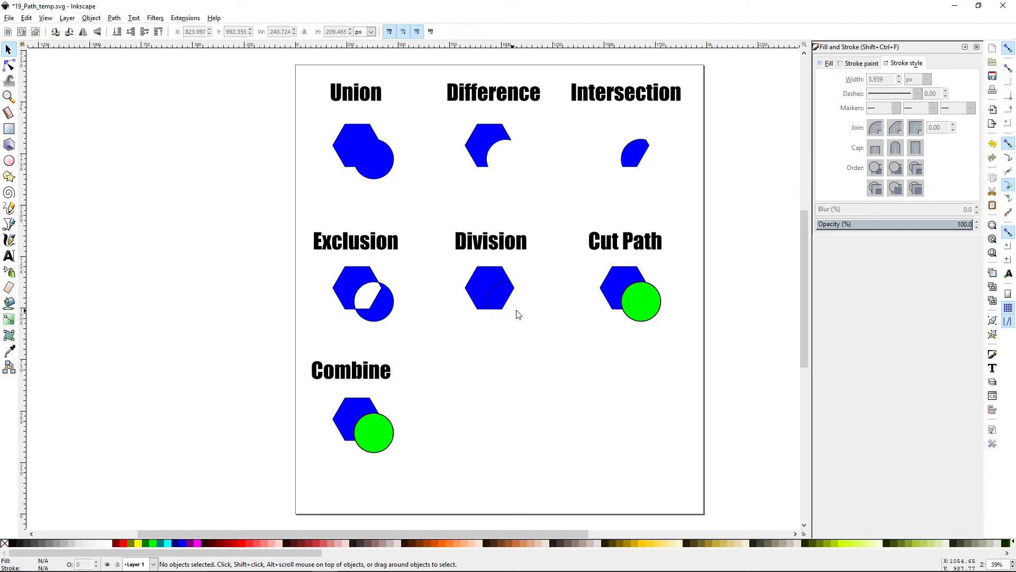
Set the overlap piece slightly apart, down-right of the divided hexagon
{"action": "left_click", "coordinate": [500, 294]}
{"action": "left_click_drag", "start_coordinate": [514, 308], "coordinate": [538, 334]}
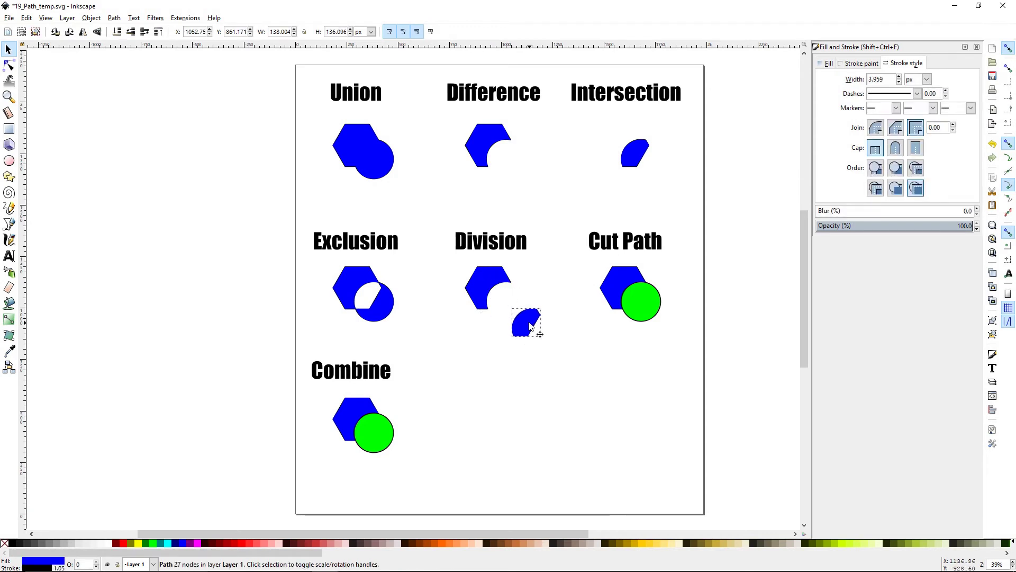
{"action": "left_click", "coordinate": [514, 353]}
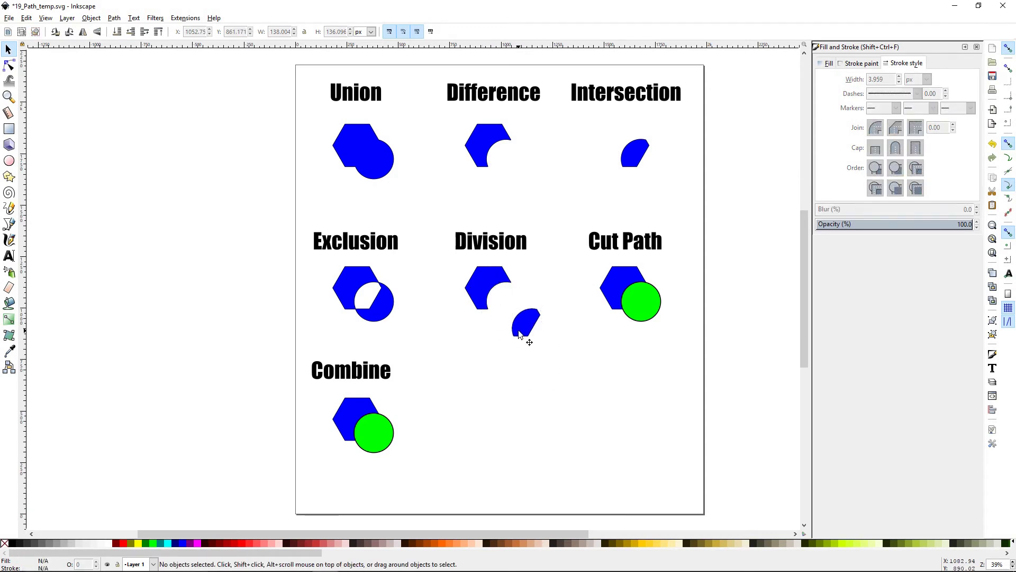
{"action": "left_click_drag", "start_coordinate": [526, 328], "coordinate": [512, 314]}
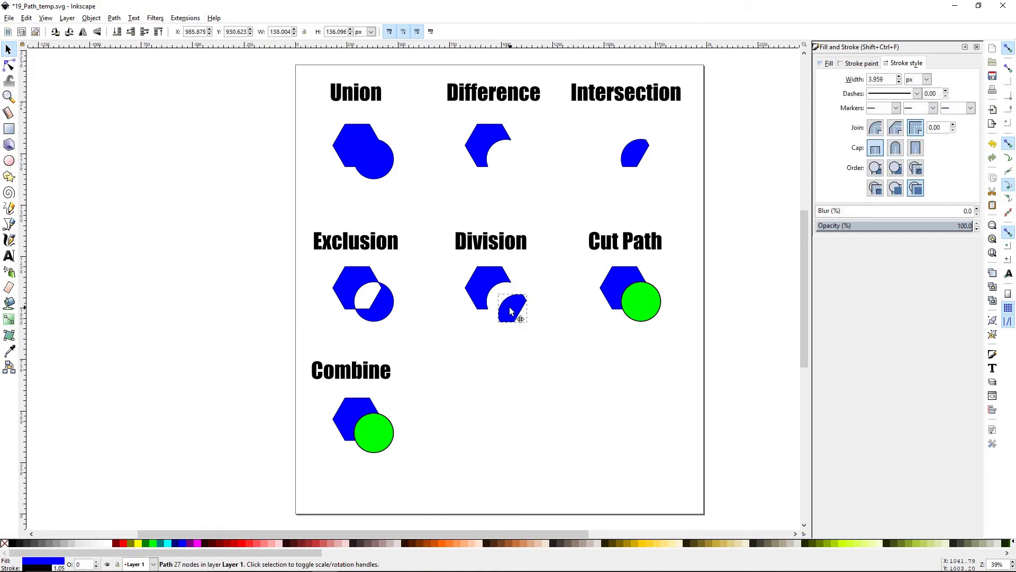
{"action": "left_click", "coordinate": [523, 363]}
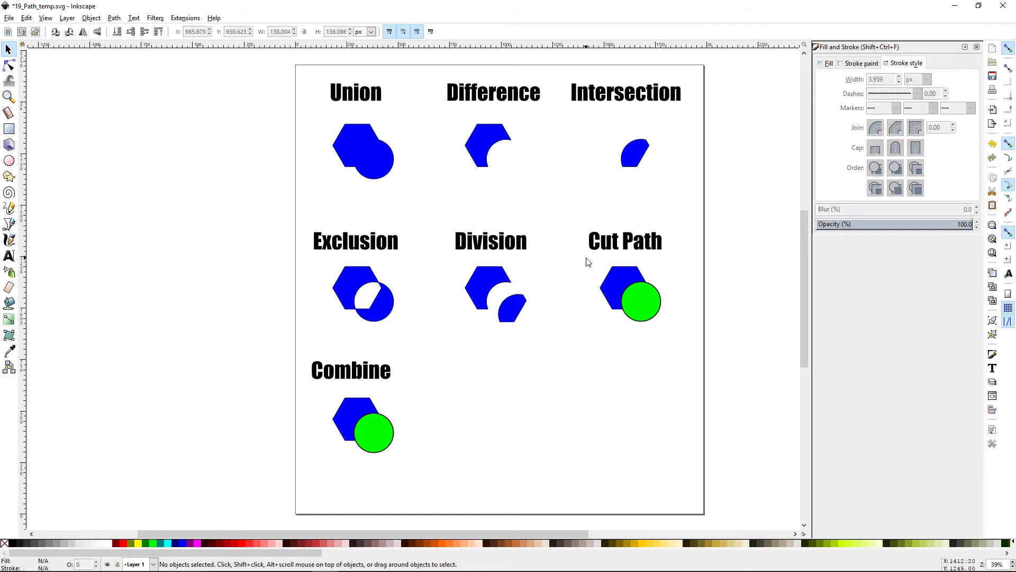
{"action": "left_click_drag", "start_coordinate": [587, 262], "coordinate": [683, 351]}
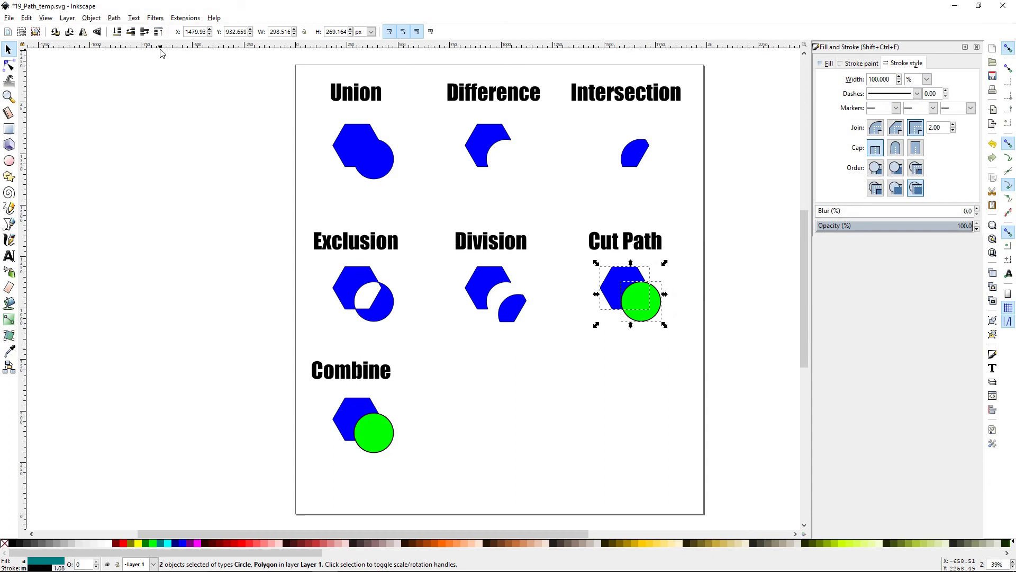
Apply Path > Cut Path to the selected pair and drag the lower-right outline piece down-right
{"action": "left_click", "coordinate": [113, 19]}
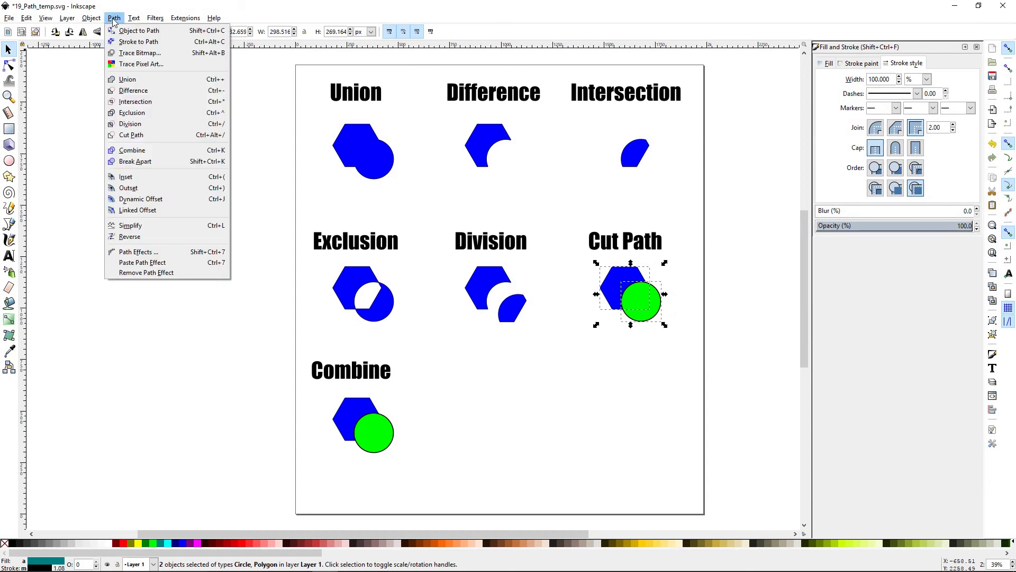
{"action": "left_click", "coordinate": [129, 136]}
{"action": "left_click", "coordinate": [536, 360]}
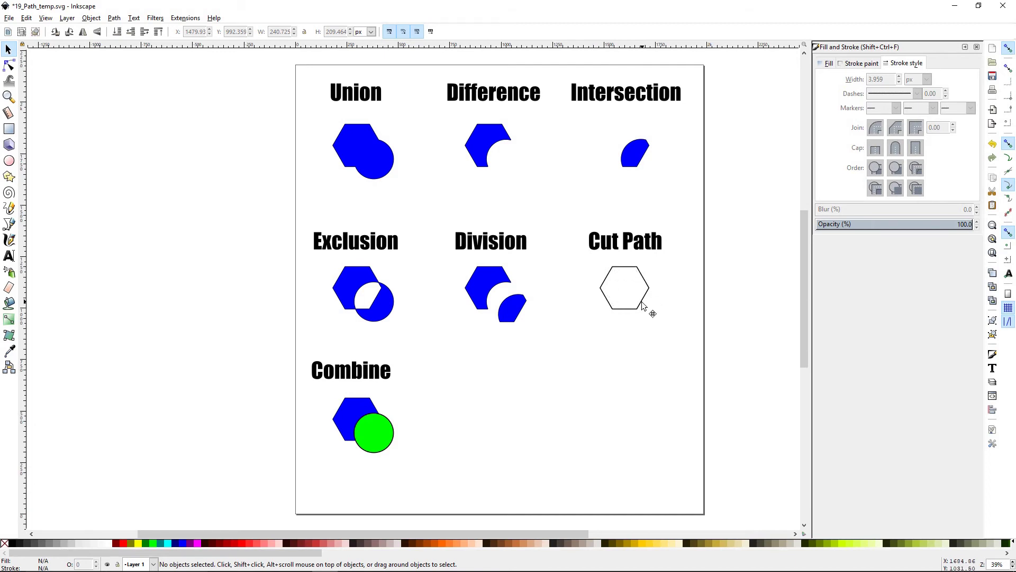
{"action": "left_click_drag", "start_coordinate": [643, 303], "coordinate": [660, 329]}
{"action": "left_click", "coordinate": [629, 370]}
Combine the Combine hexagon and circle into one green path and nudge it slightly left
{"action": "left_click_drag", "start_coordinate": [315, 387], "coordinate": [435, 472]}
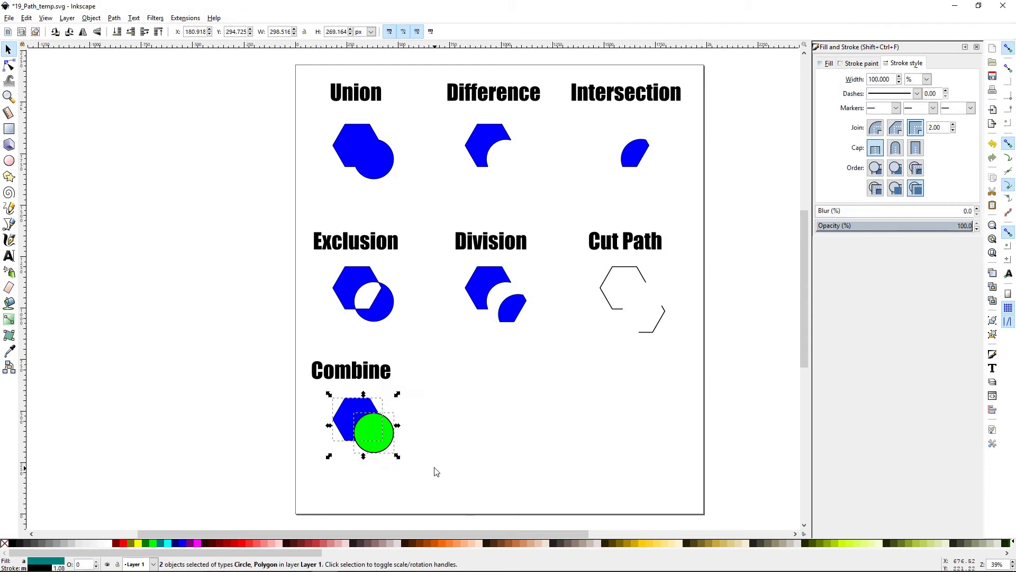
{"action": "left_click", "coordinate": [114, 18]}
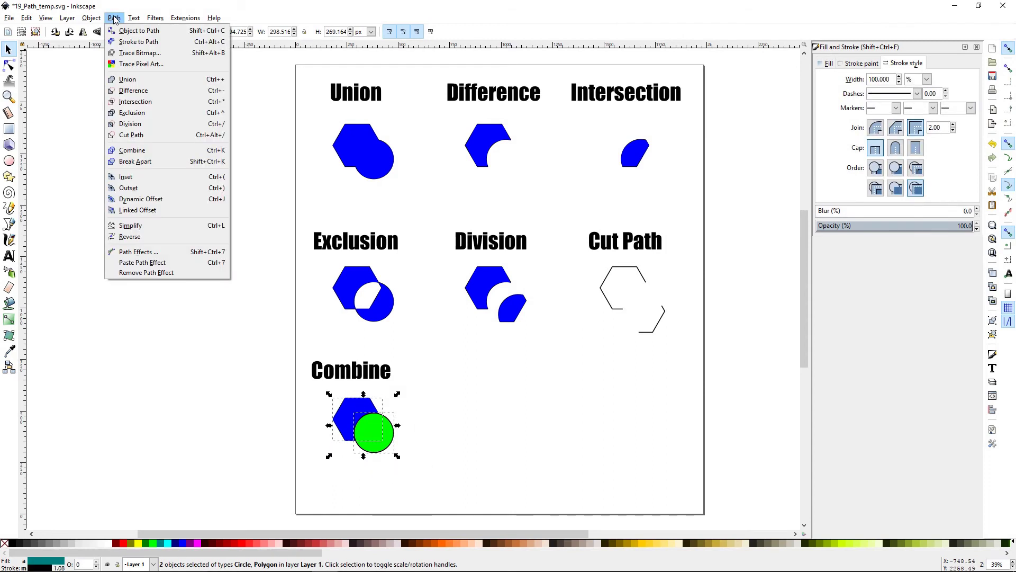
{"action": "left_click", "coordinate": [138, 151]}
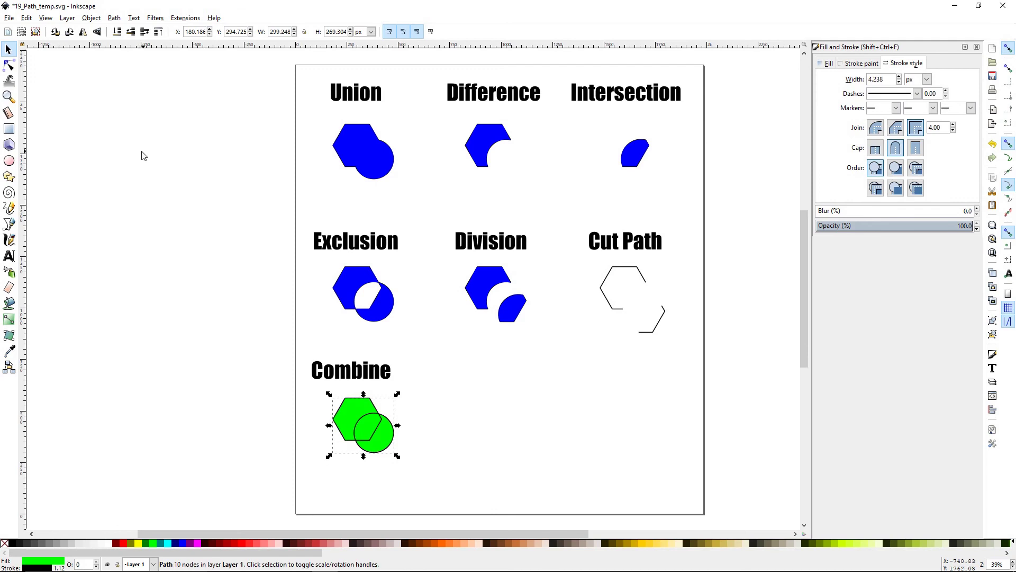
{"action": "left_click", "coordinate": [432, 437]}
{"action": "left_click", "coordinate": [397, 441]}
{"action": "left_click_drag", "start_coordinate": [380, 431], "coordinate": [370, 430]}
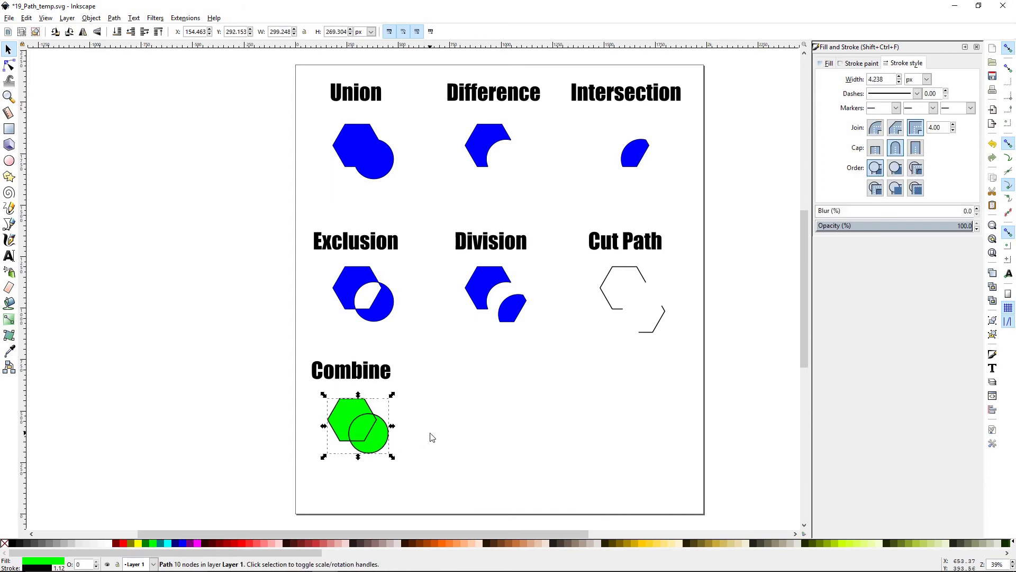
{"action": "left_click", "coordinate": [432, 437]}
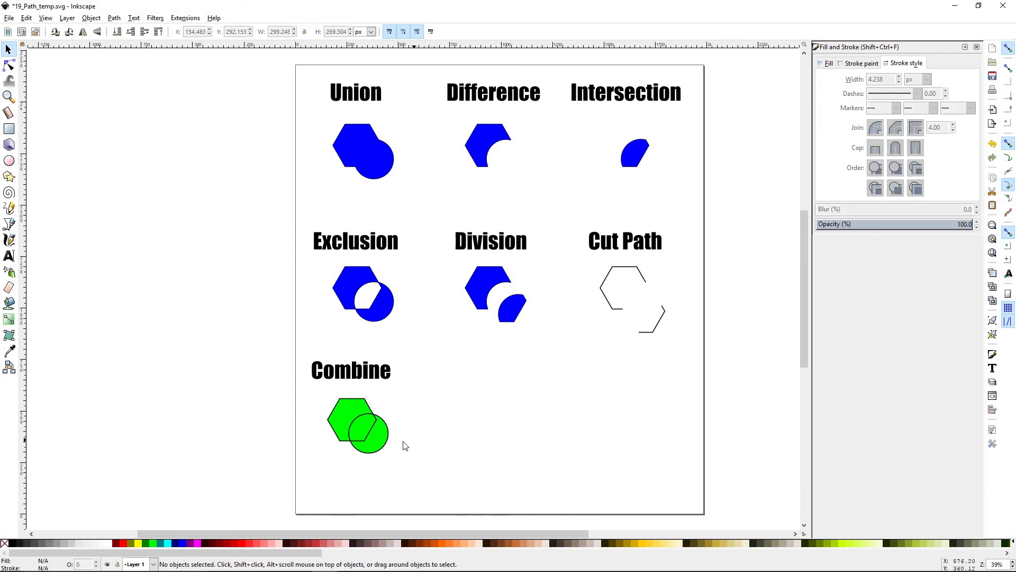
Break the combined path apart and move the green circle to the right of the hexagon
{"action": "left_click", "coordinate": [354, 412]}
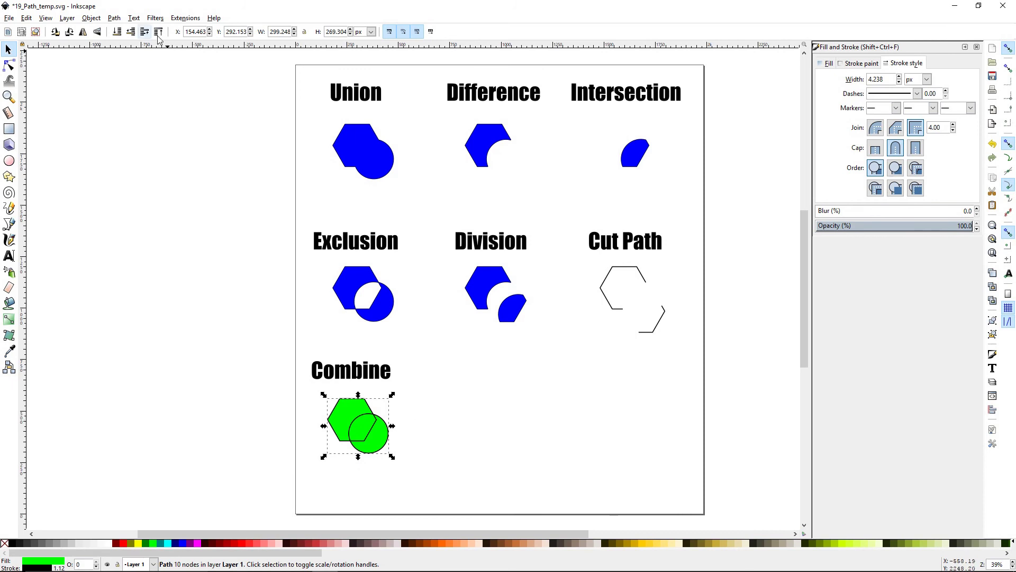
{"action": "left_click", "coordinate": [114, 18]}
{"action": "left_click", "coordinate": [135, 161]}
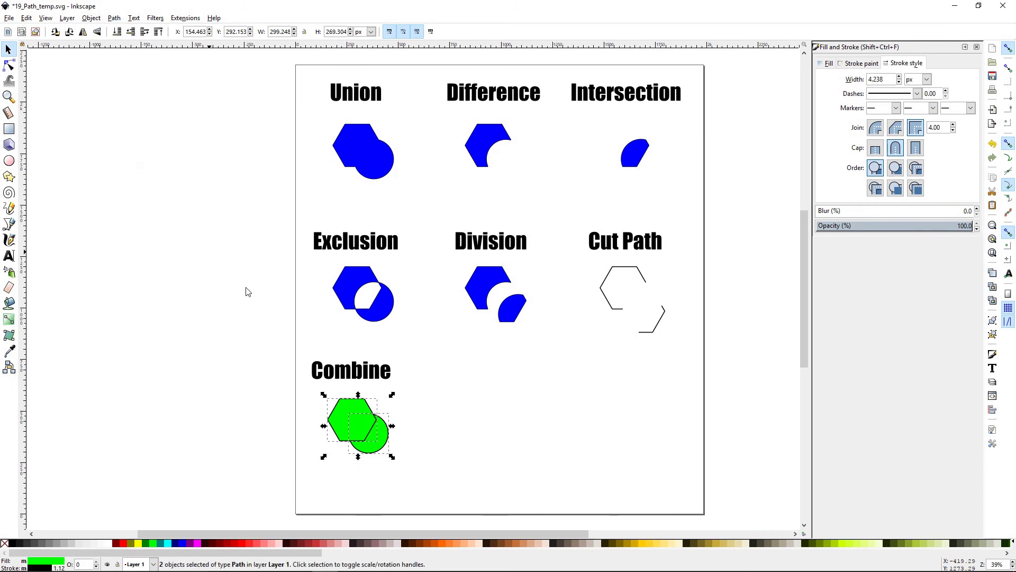
{"action": "left_click", "coordinate": [406, 461]}
{"action": "left_click_drag", "start_coordinate": [391, 444], "coordinate": [433, 445]}
{"action": "left_click", "coordinate": [474, 471]}
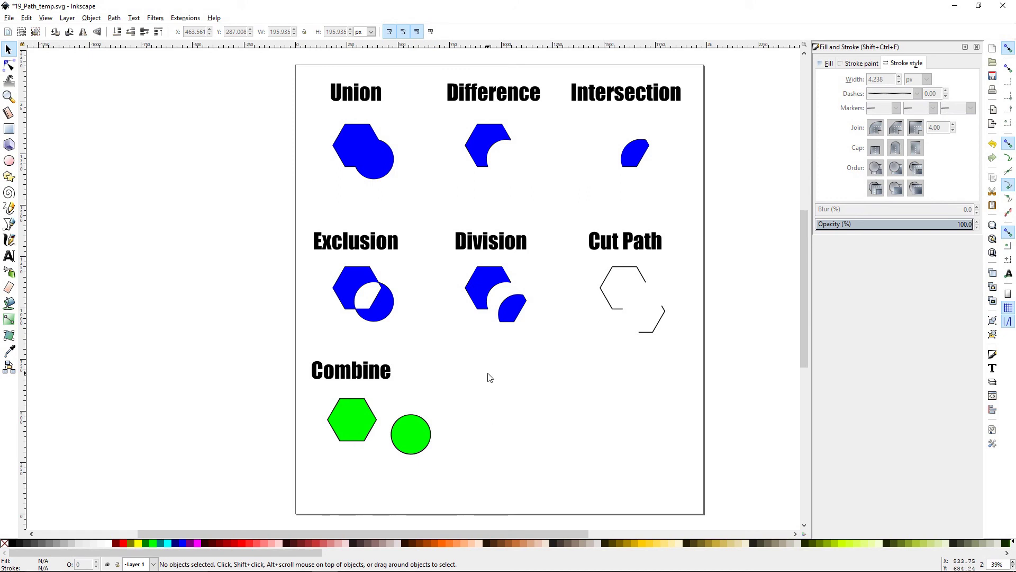
{"action": "left_click", "coordinate": [390, 171]}
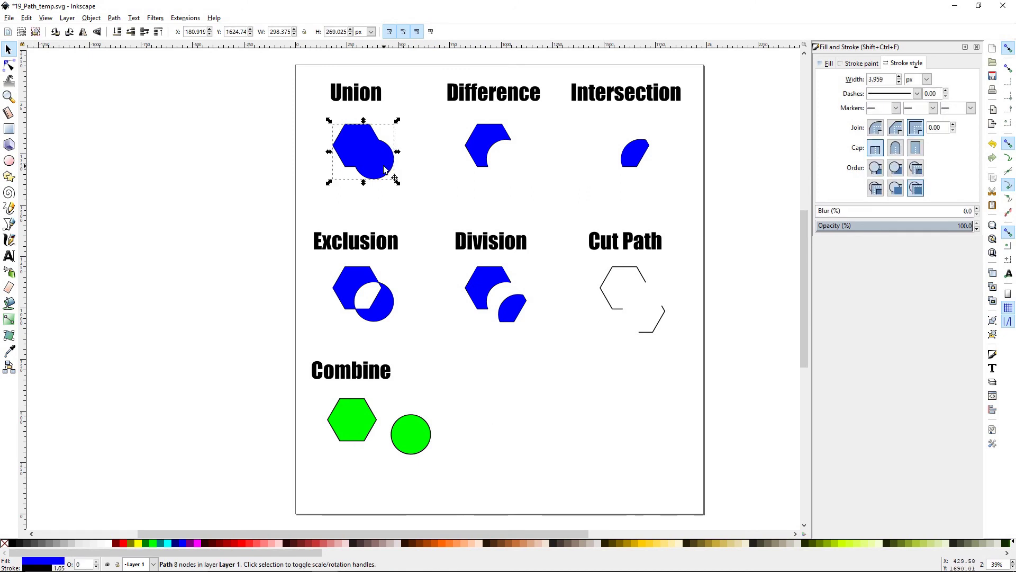
{"action": "left_click", "coordinate": [408, 201]}
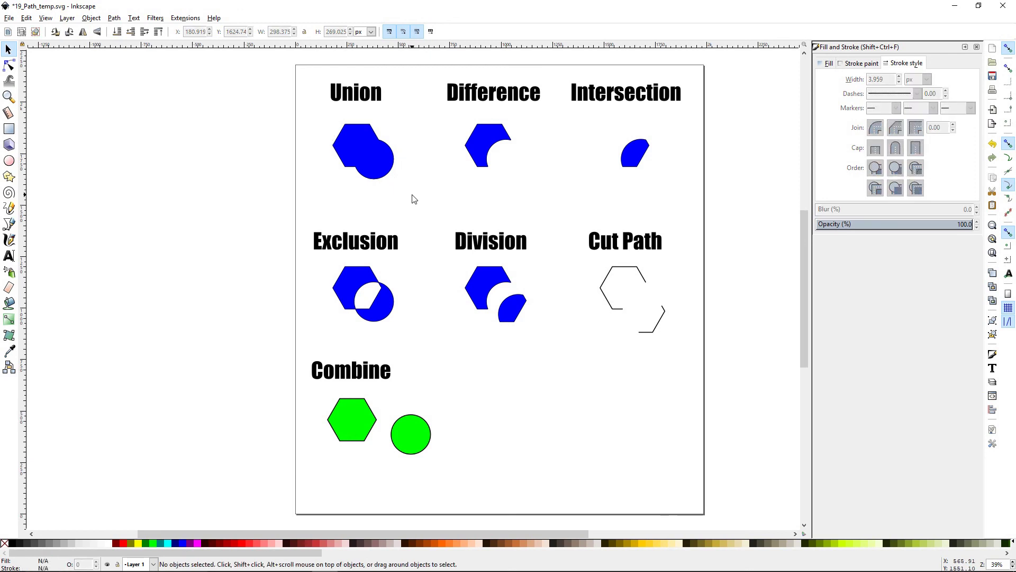